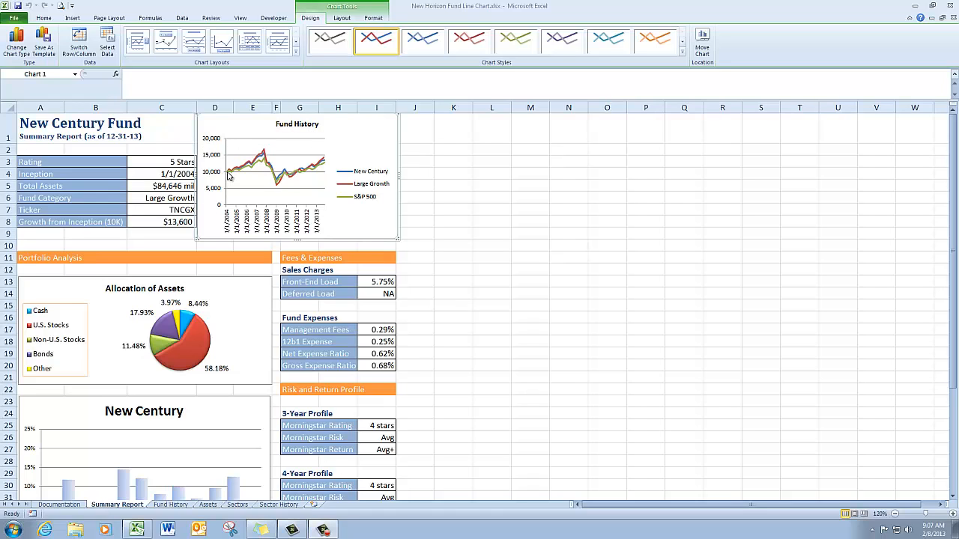
- Set the major unit of the Fund History chart's horizontal axis to a fixed 2 years
mouse_move(229, 175)
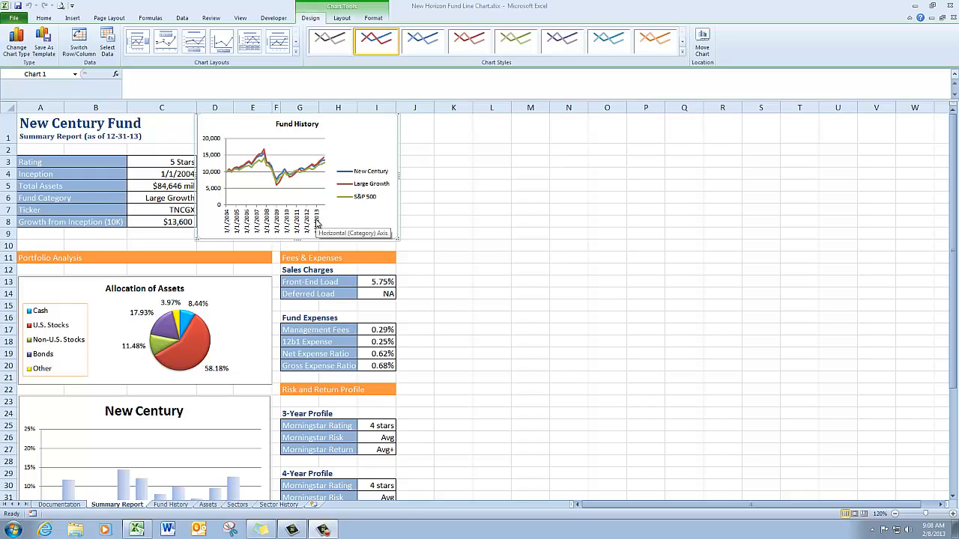
click(342, 18)
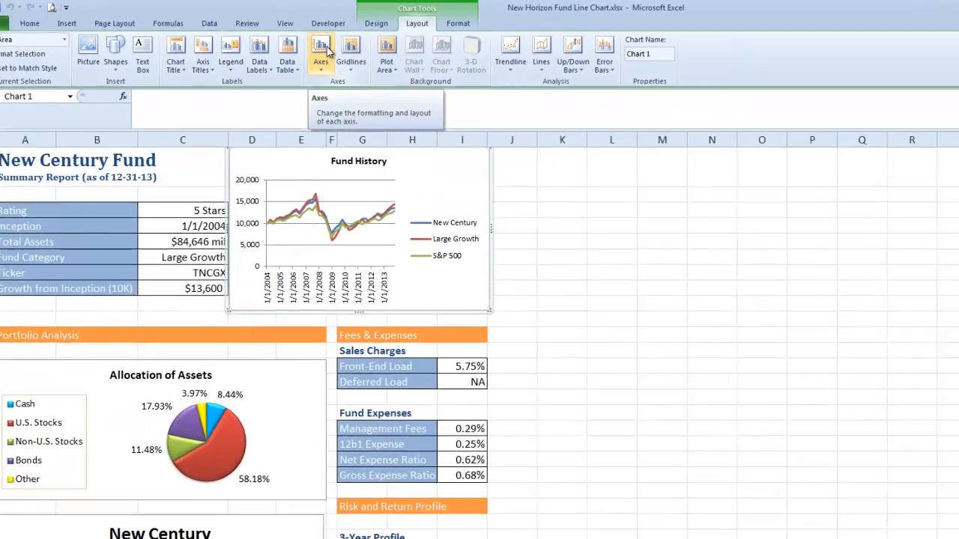
click(325, 51)
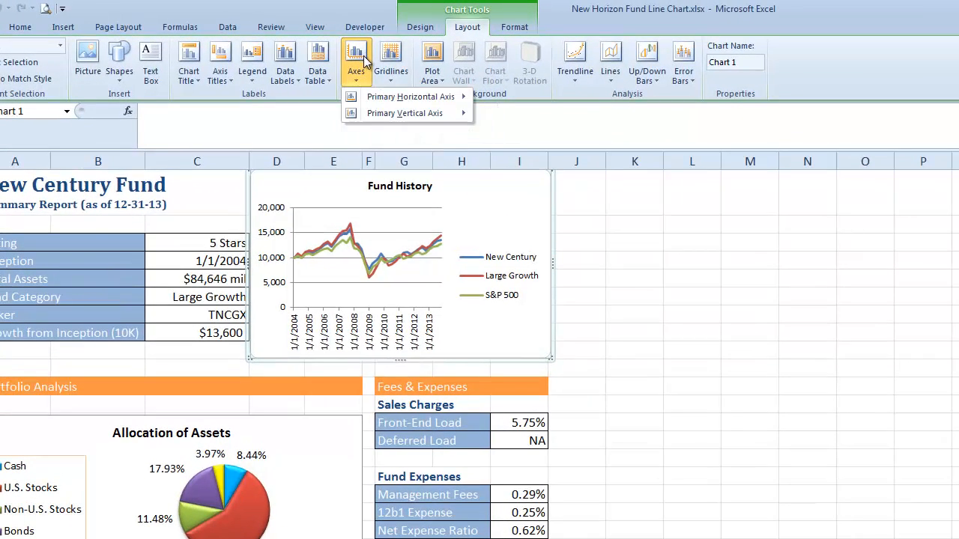
mouse_move(373, 104)
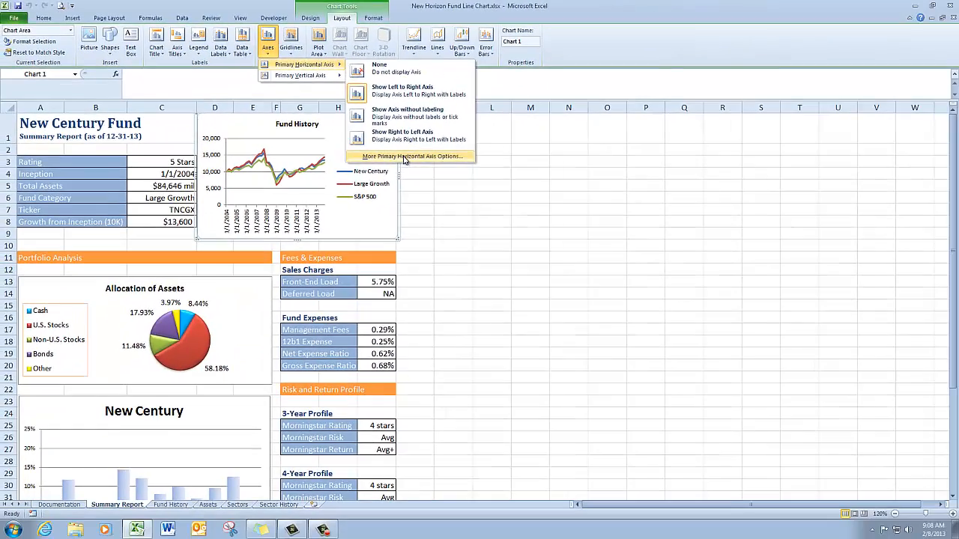
click(559, 234)
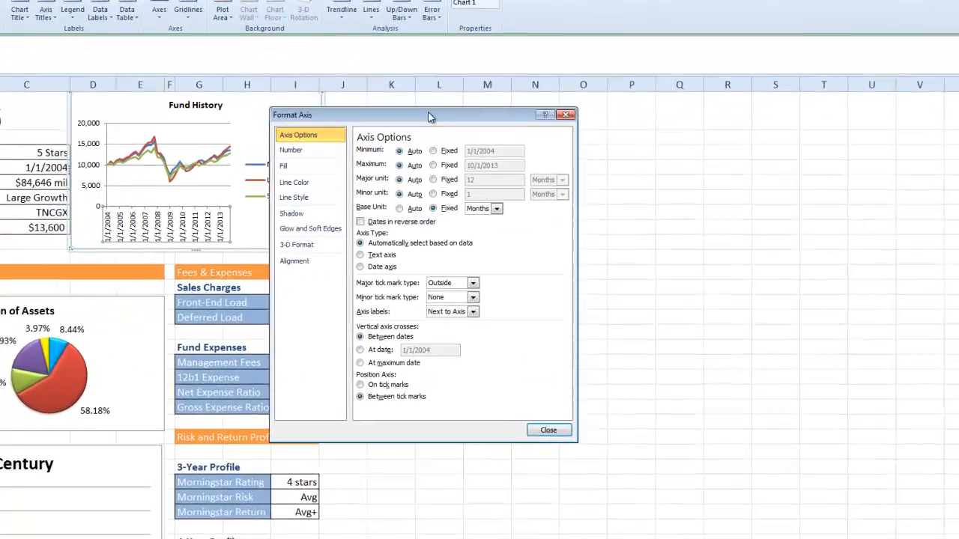
drag(484, 132, 557, 116)
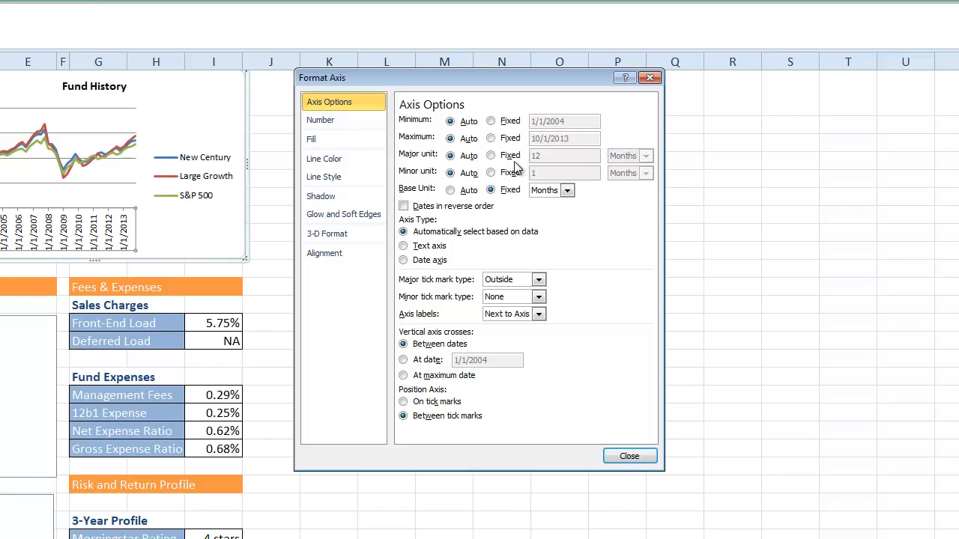
click(491, 155)
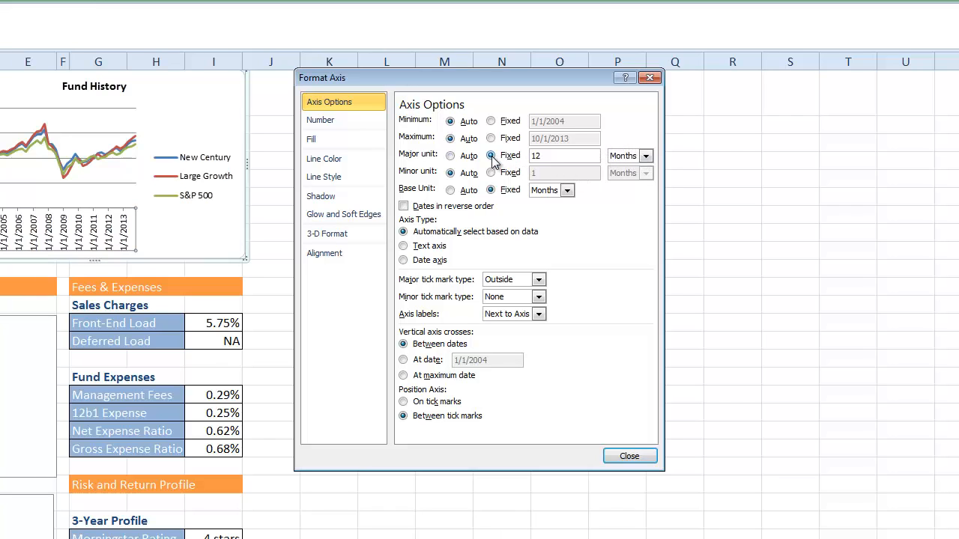
double_click(535, 155)
text(2)
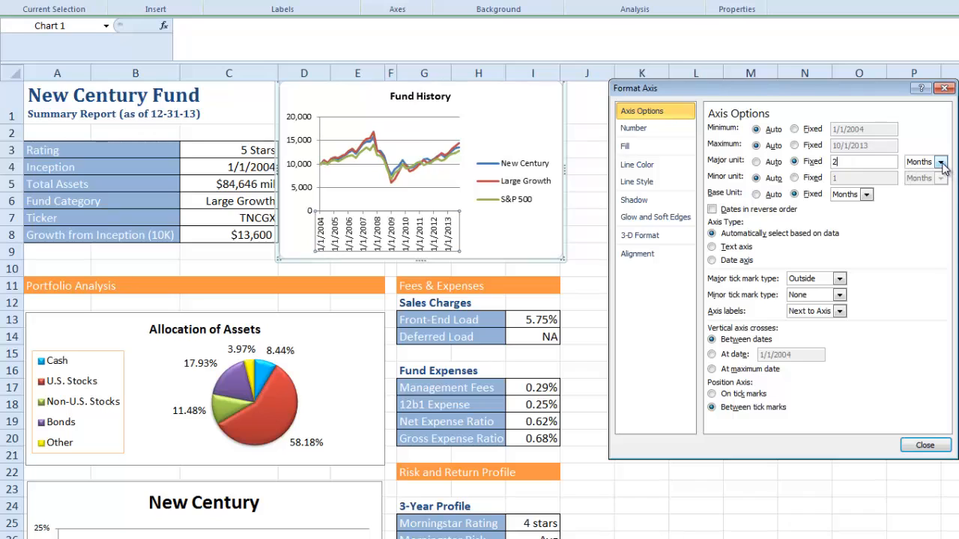
click(940, 164)
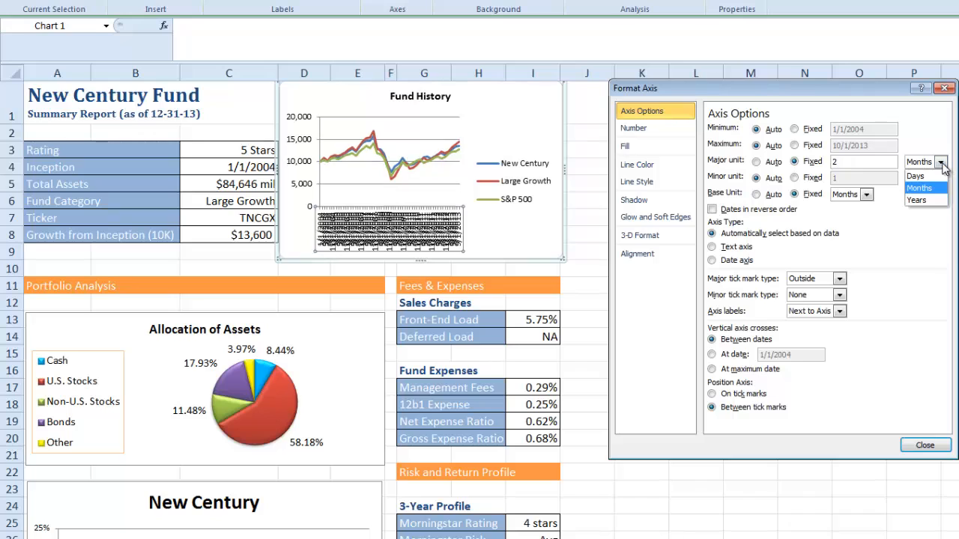
click(917, 200)
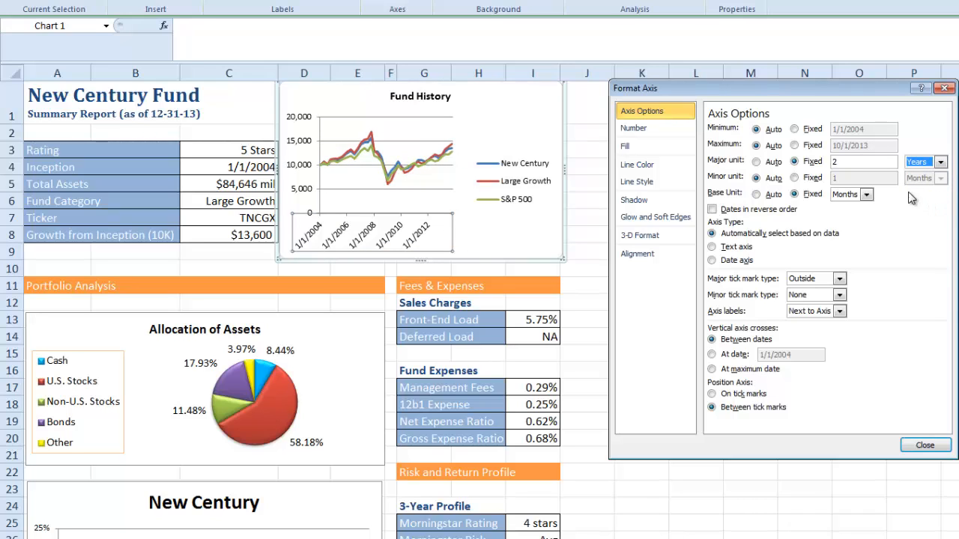
- Fix the minor unit of the horizontal axis at 1 year
click(795, 178)
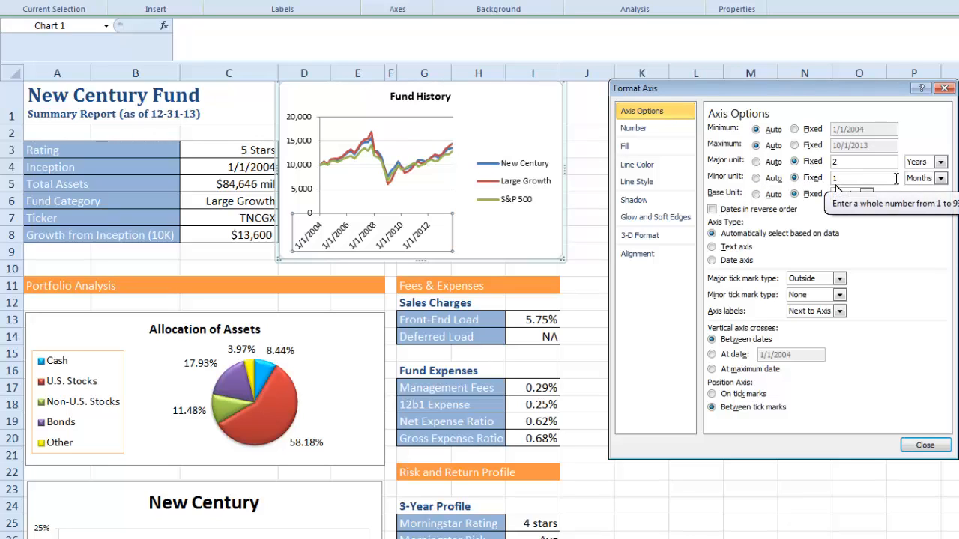
click(940, 180)
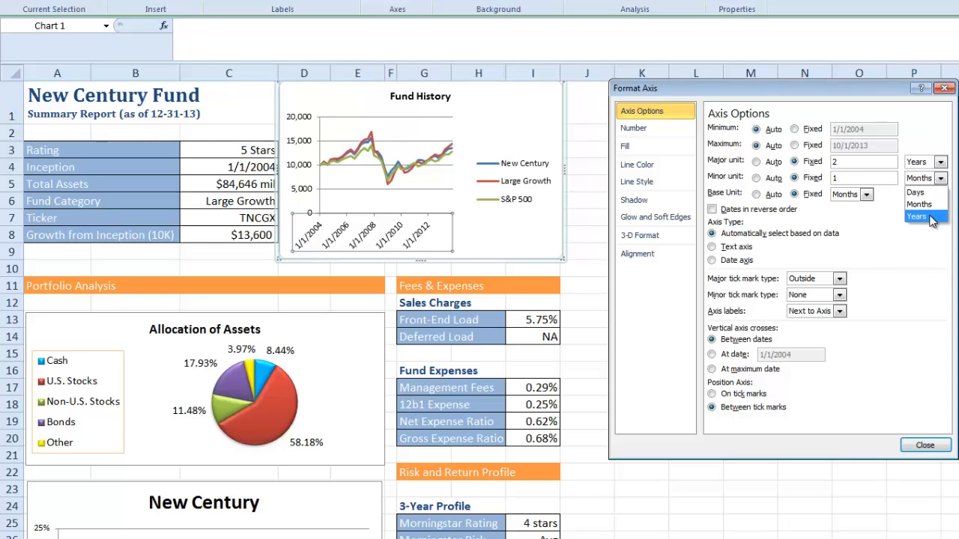
click(931, 217)
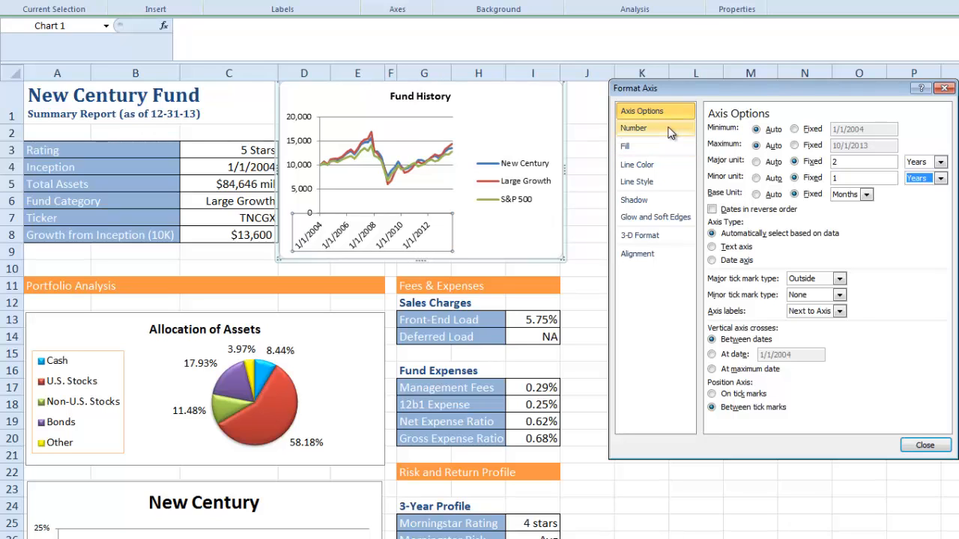
- Apply the custom date format yyyy to the horizontal axis labels and close the axis formatting
click(671, 133)
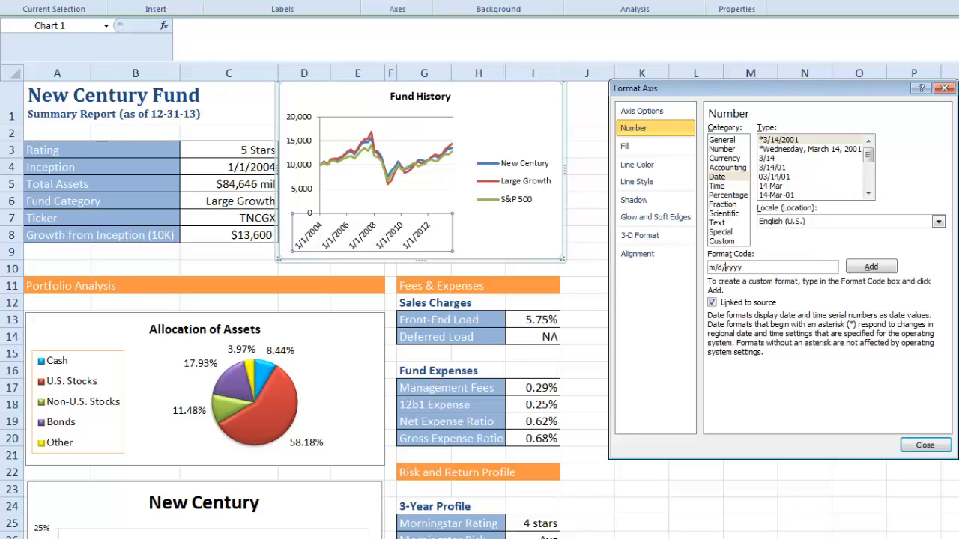
key(BackSpace)
key(BackSpace)
key(BackSpace)
click(889, 270)
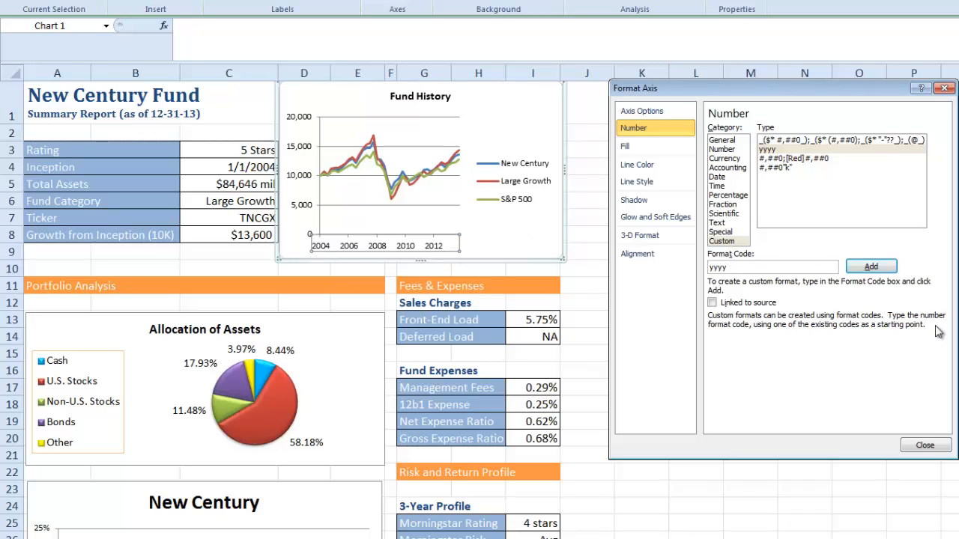
click(925, 446)
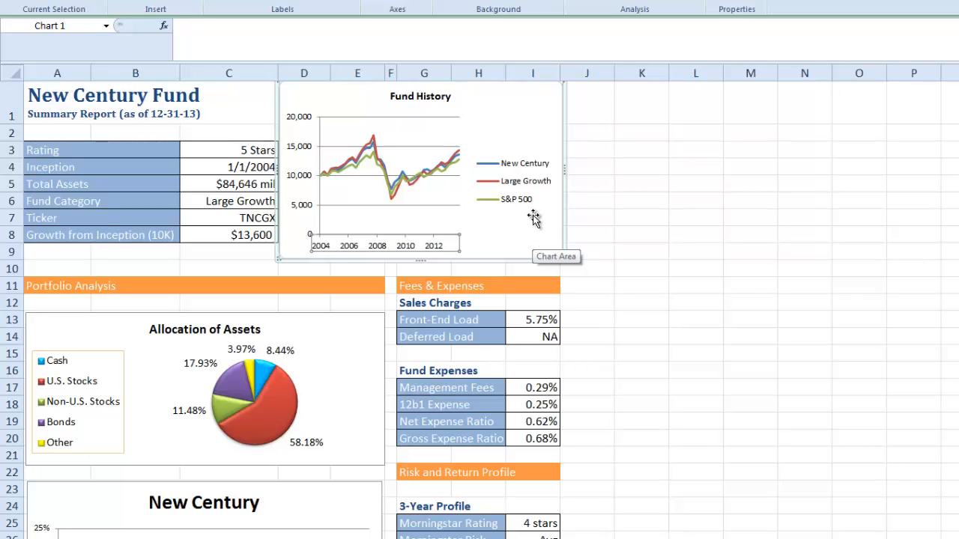
- Allow the Fund History legend to overlap the chart and give it a solid White, Background 1 fill
double_click(522, 174)
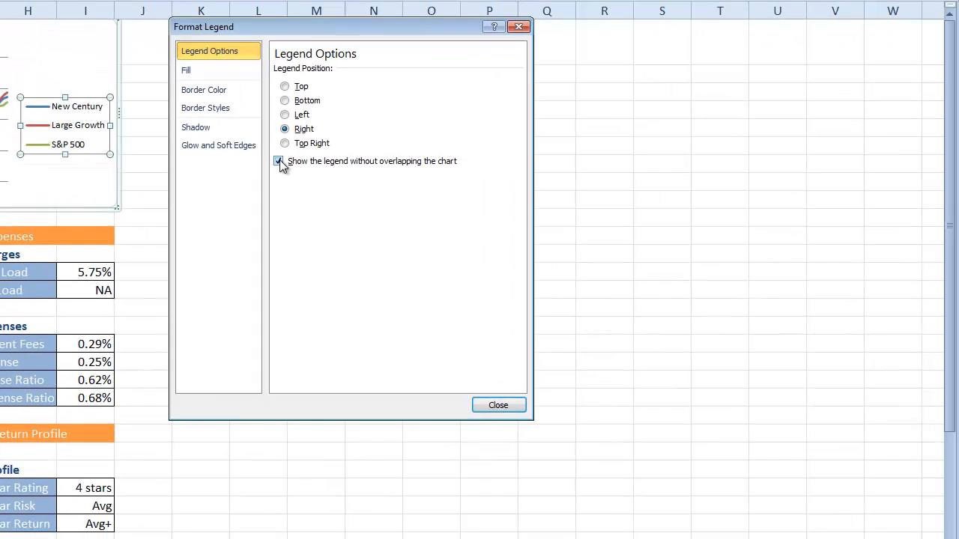
click(497, 190)
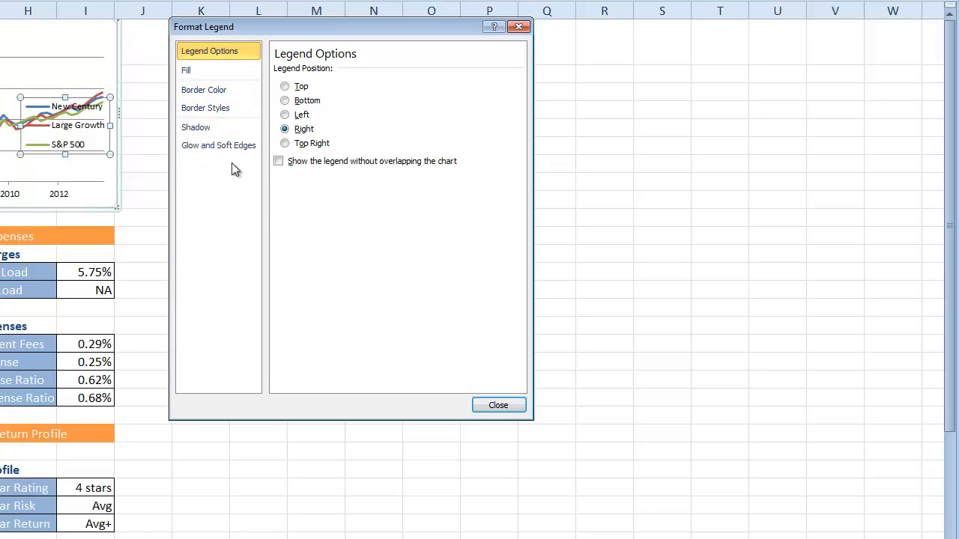
click(201, 72)
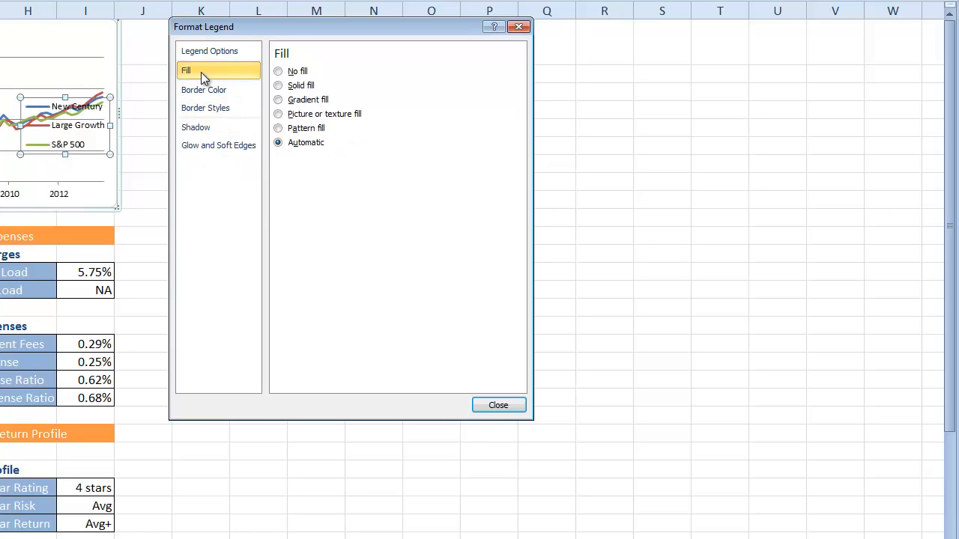
click(279, 86)
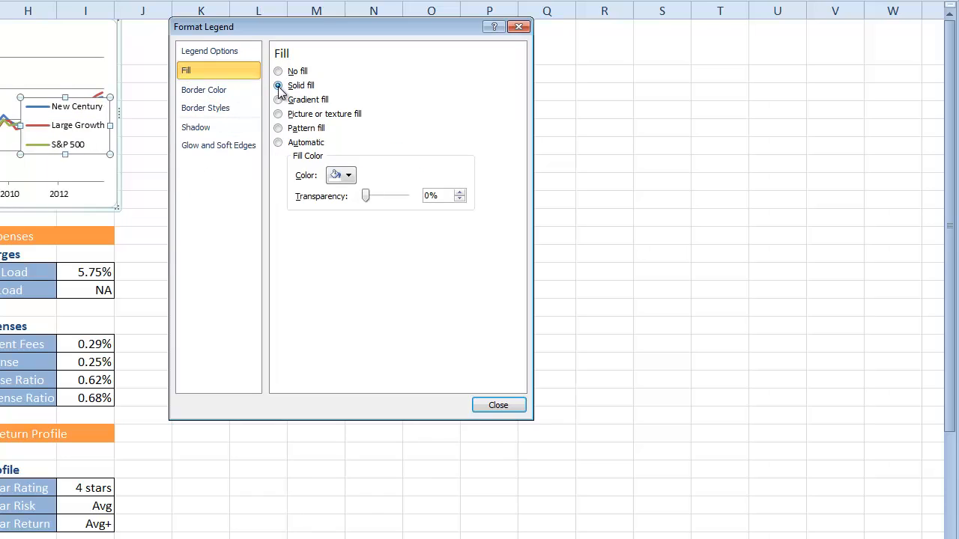
click(348, 177)
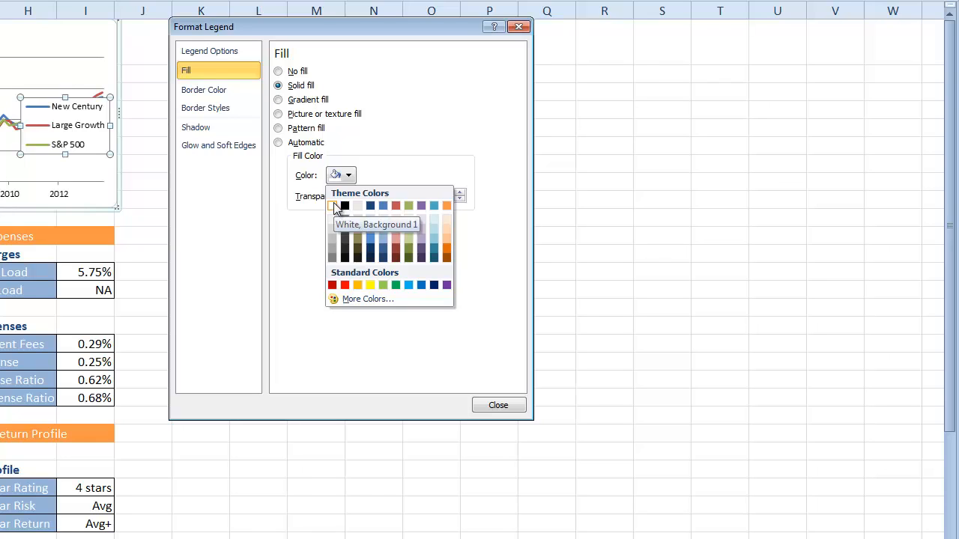
click(333, 206)
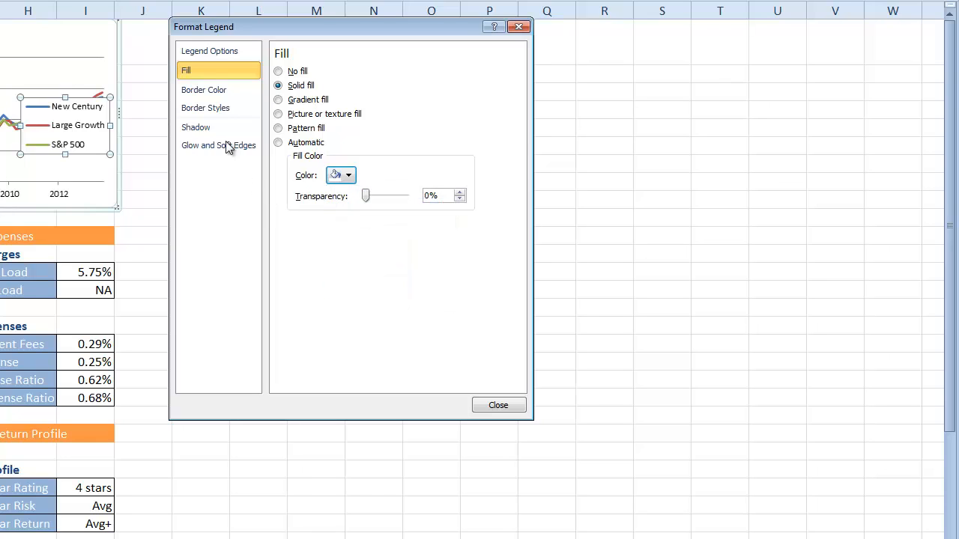
- Give the legend a solid border line in standard blue and close the legend formatting
click(203, 88)
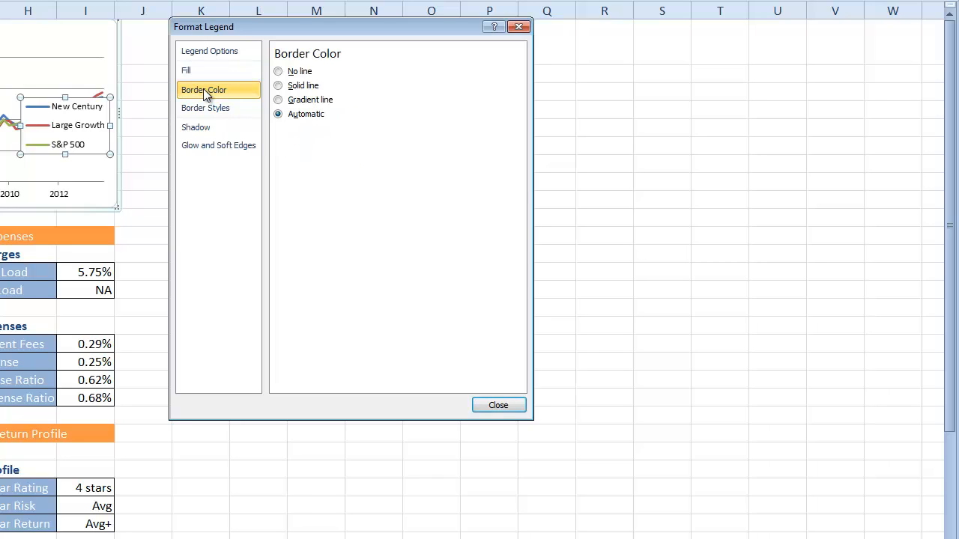
click(279, 86)
click(340, 132)
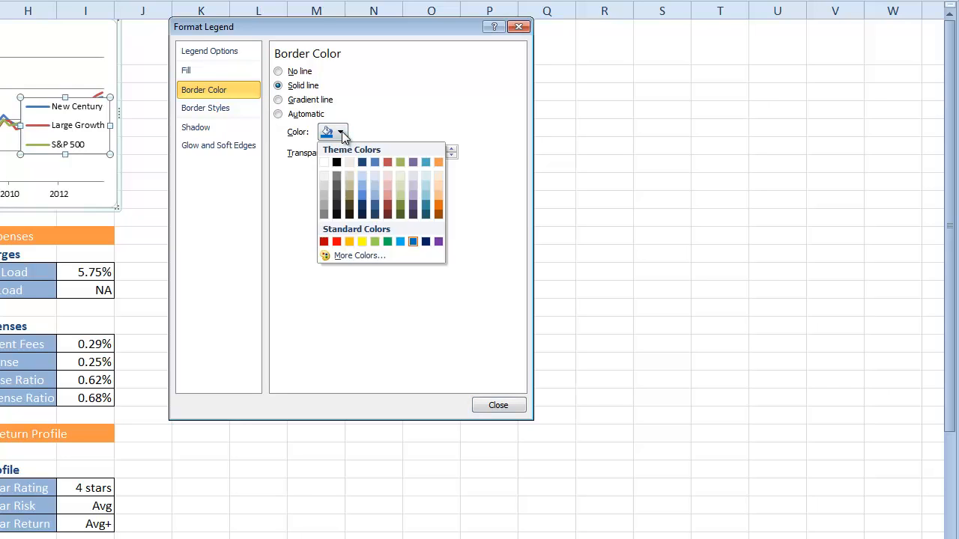
click(414, 242)
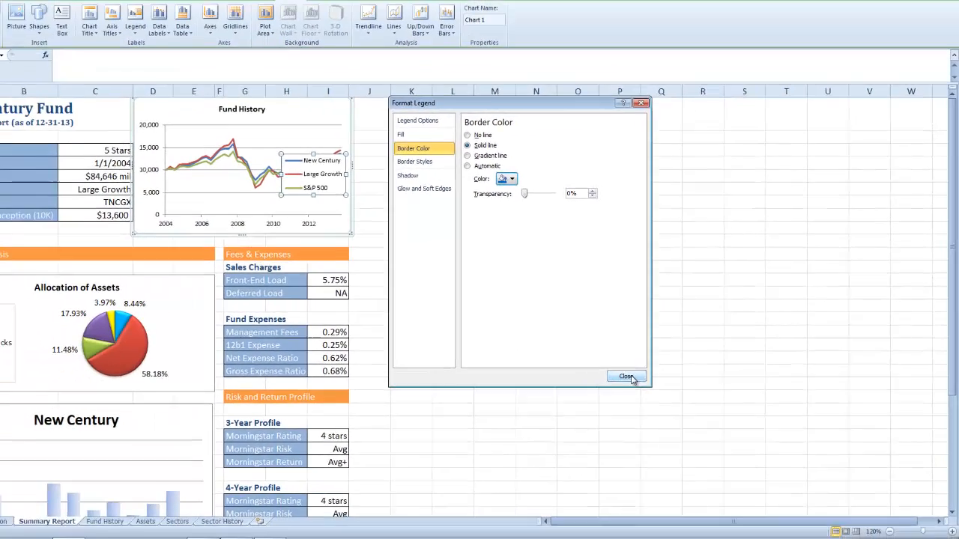
click(503, 407)
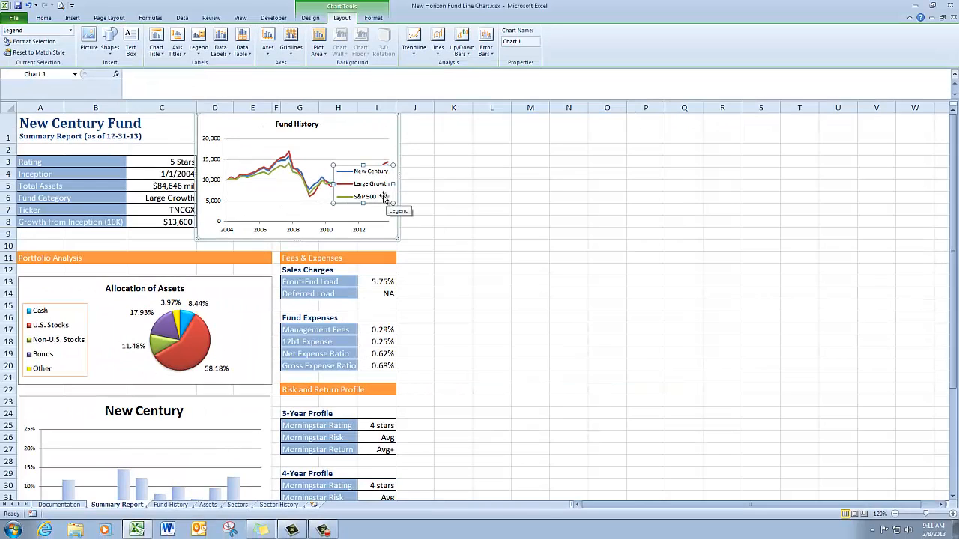
- Move the legend down into the lower-right corner of the plot area, clear of the fund lines
click(331, 216)
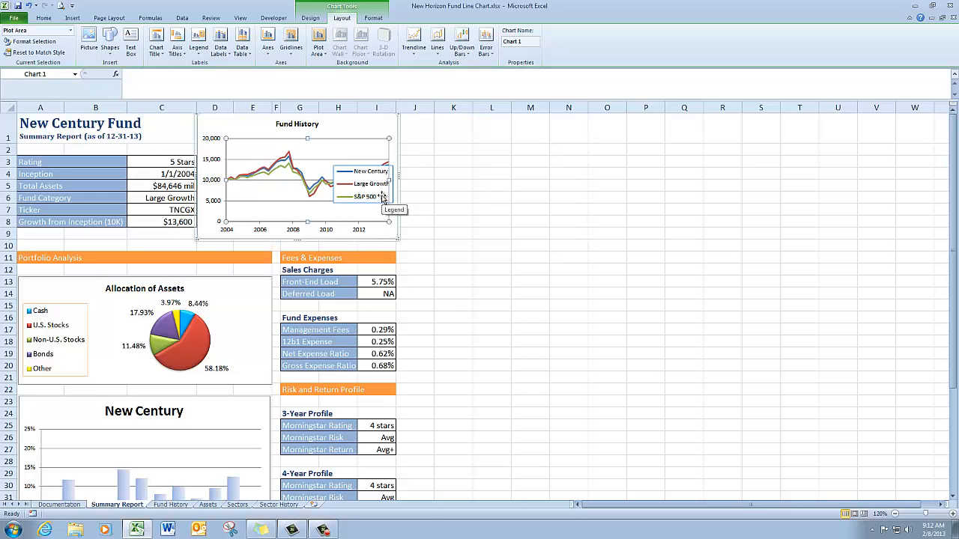
click(383, 197)
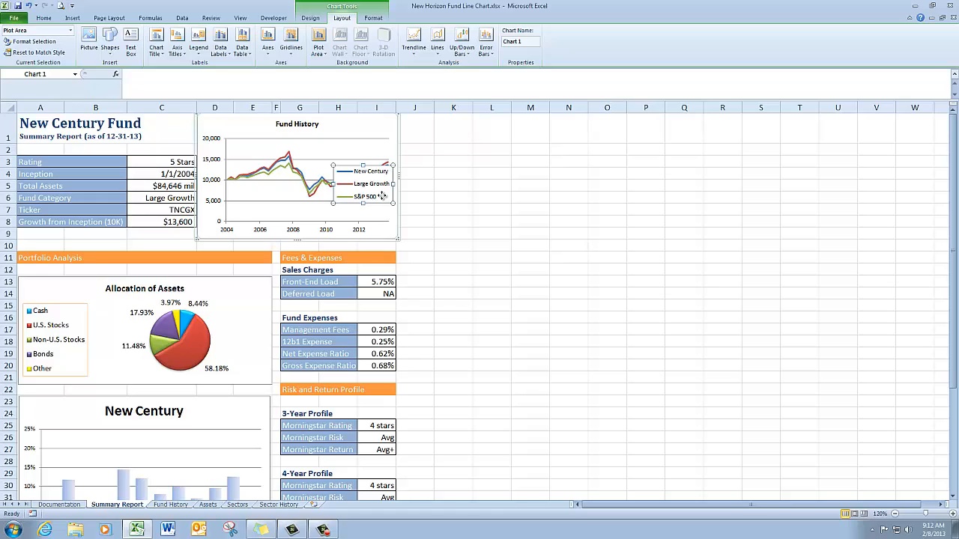
drag(383, 196, 387, 215)
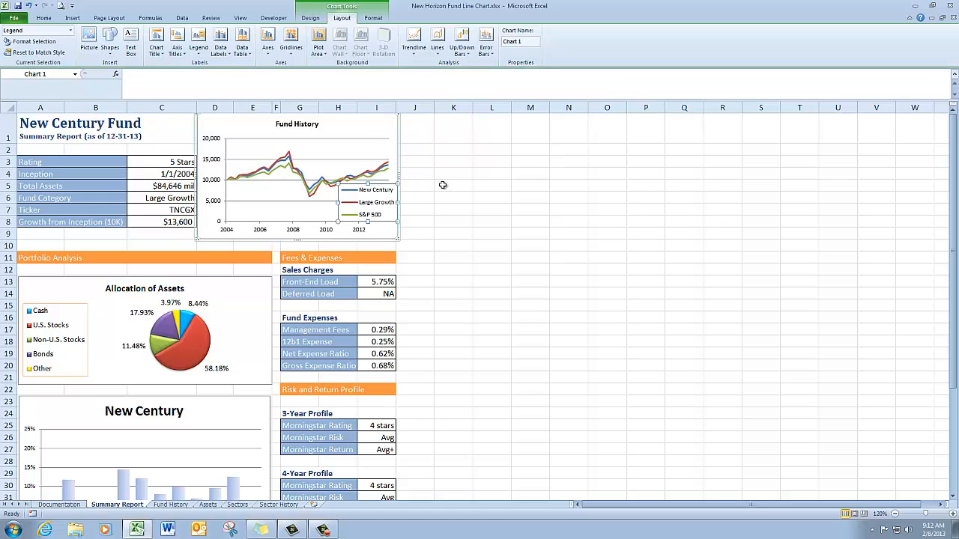
click(361, 153)
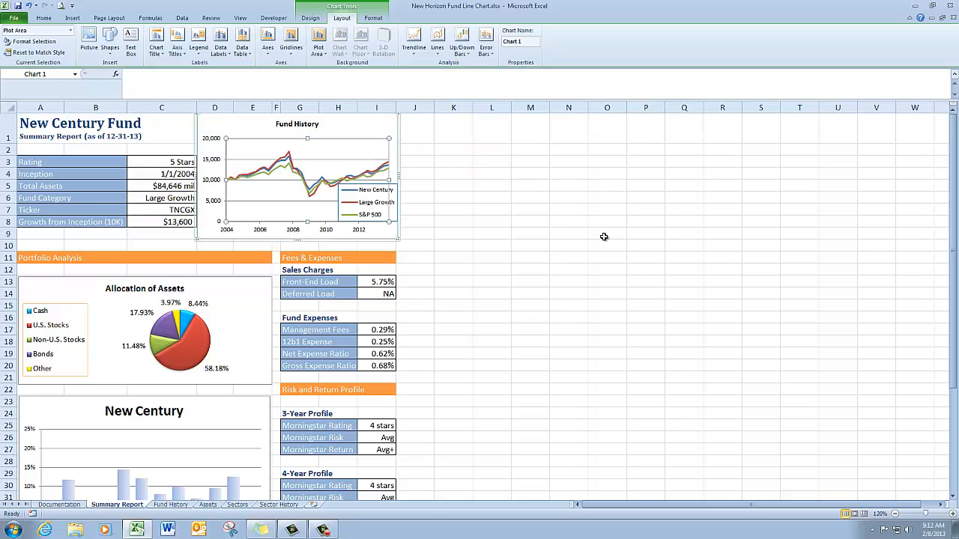
- Add primary vertical gridlines at the minor units to the Fund History chart
click(377, 127)
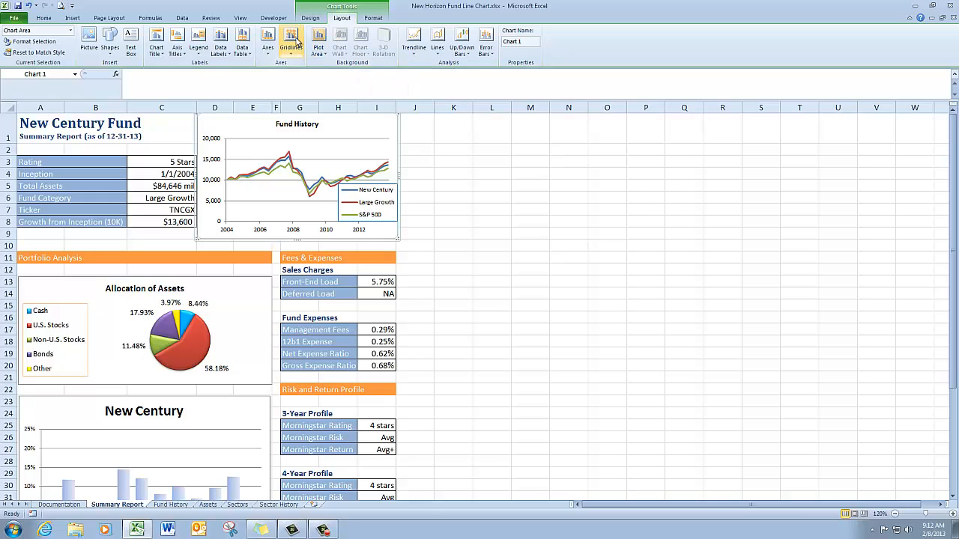
click(291, 41)
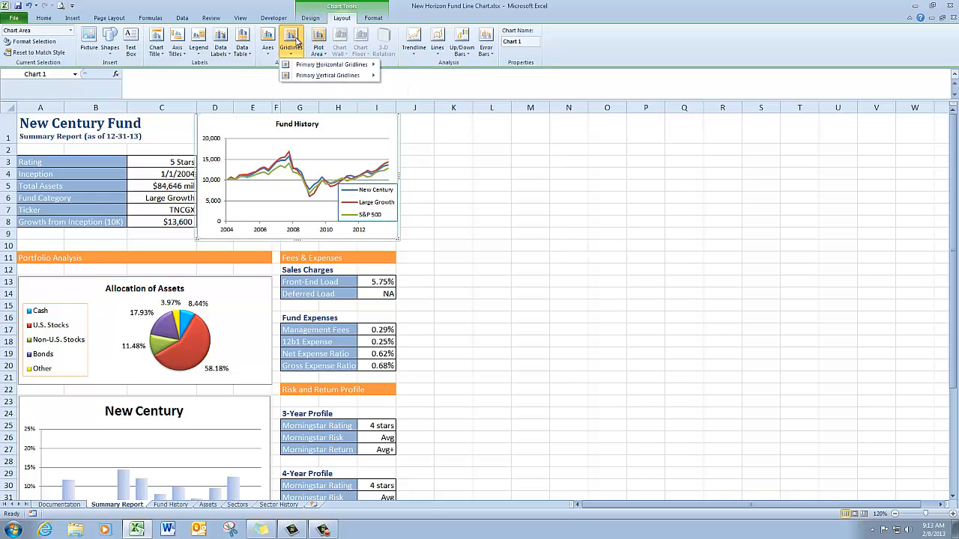
mouse_move(303, 77)
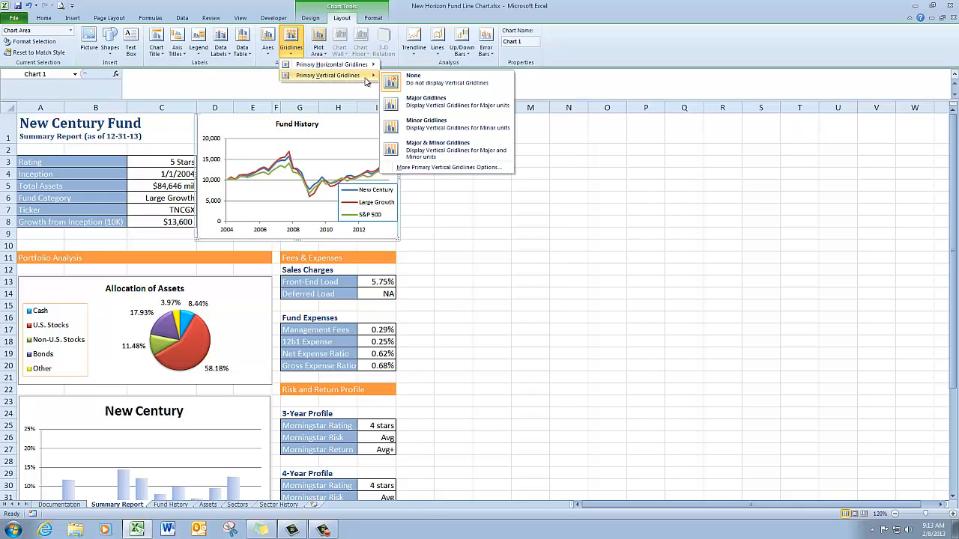
click(432, 126)
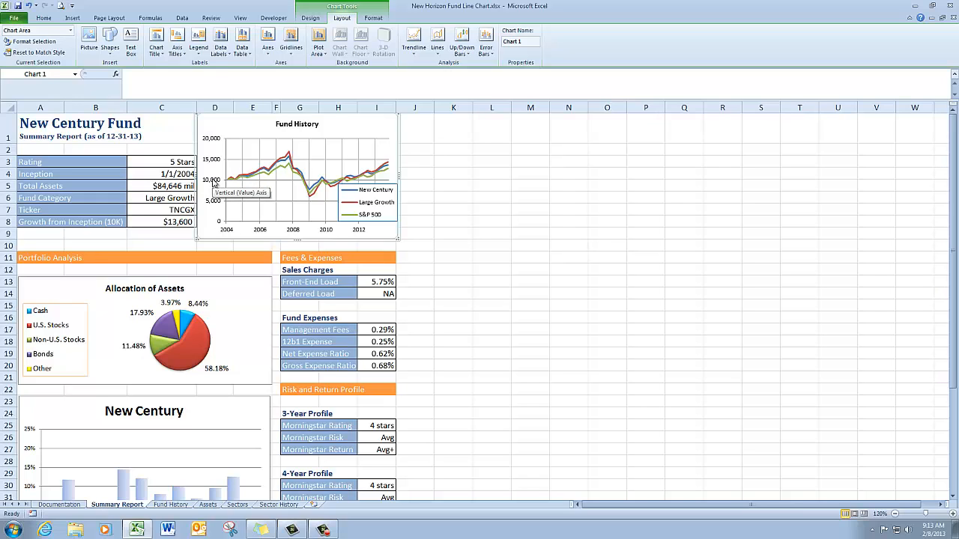
- Show the Fund History vertical axis in display units of Thousands, without the display units label on the chart
double_click(213, 183)
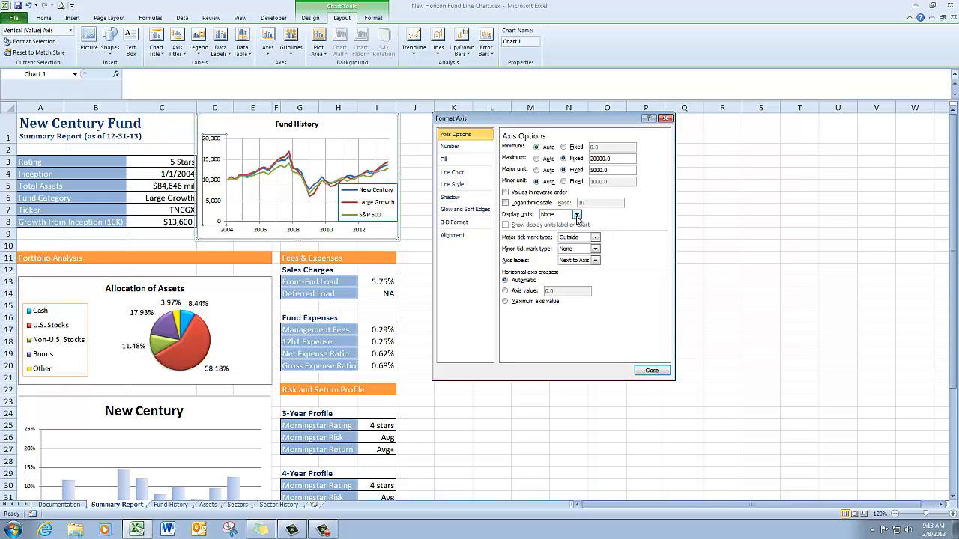
click(577, 214)
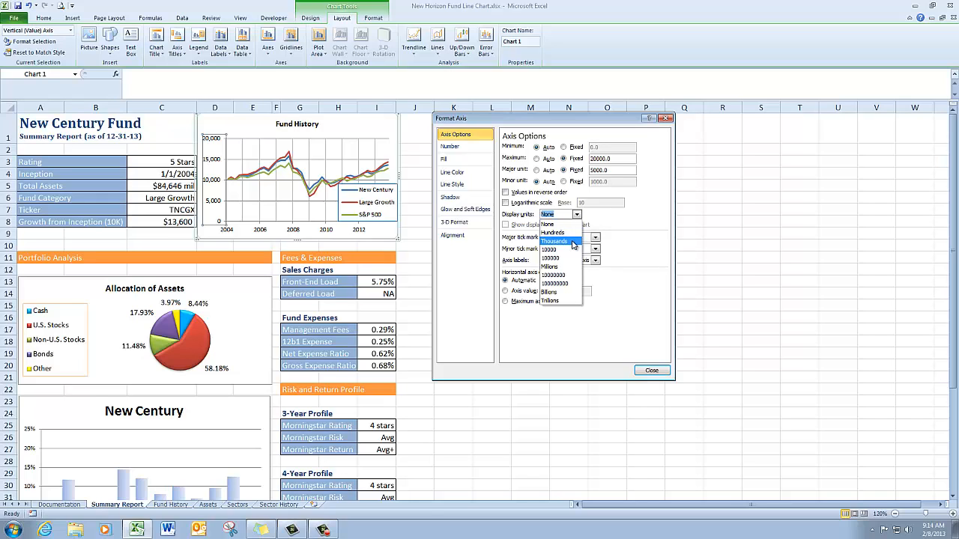
click(574, 244)
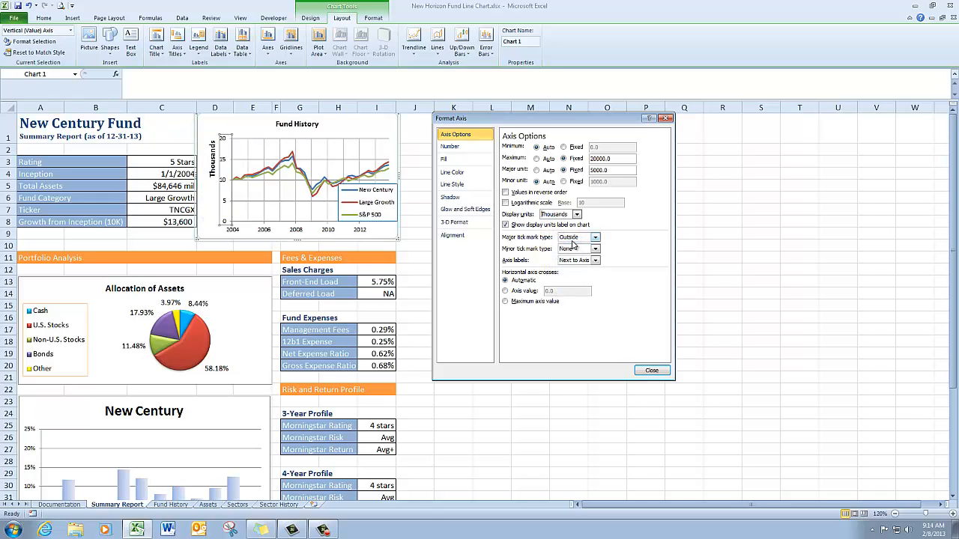
click(507, 225)
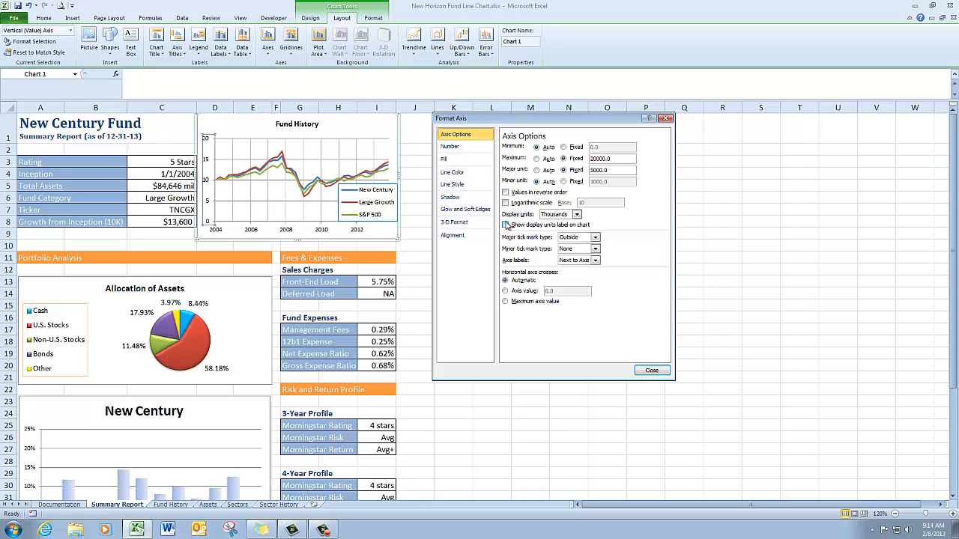
- Add the custom number format #,##0"k" to the vertical axis values and close the axis formatting
click(470, 152)
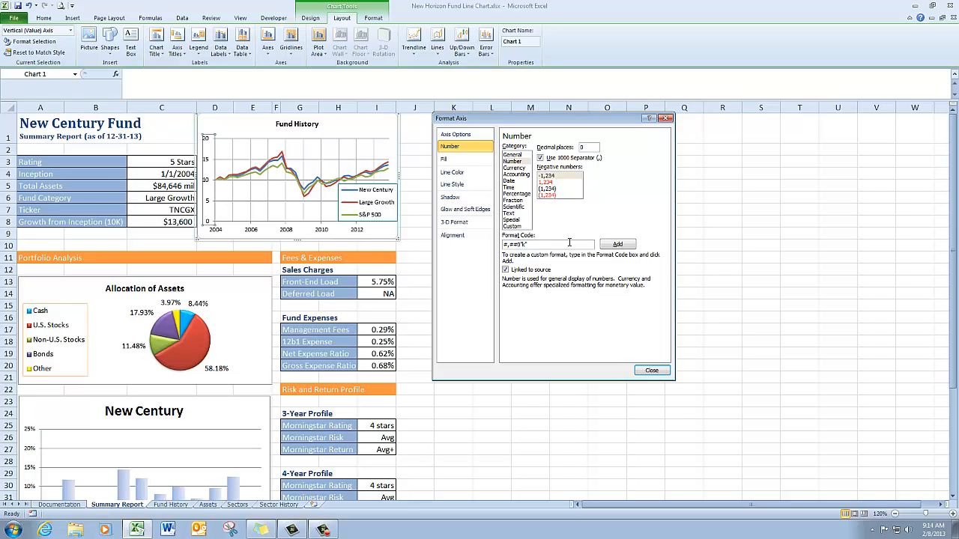
click(627, 247)
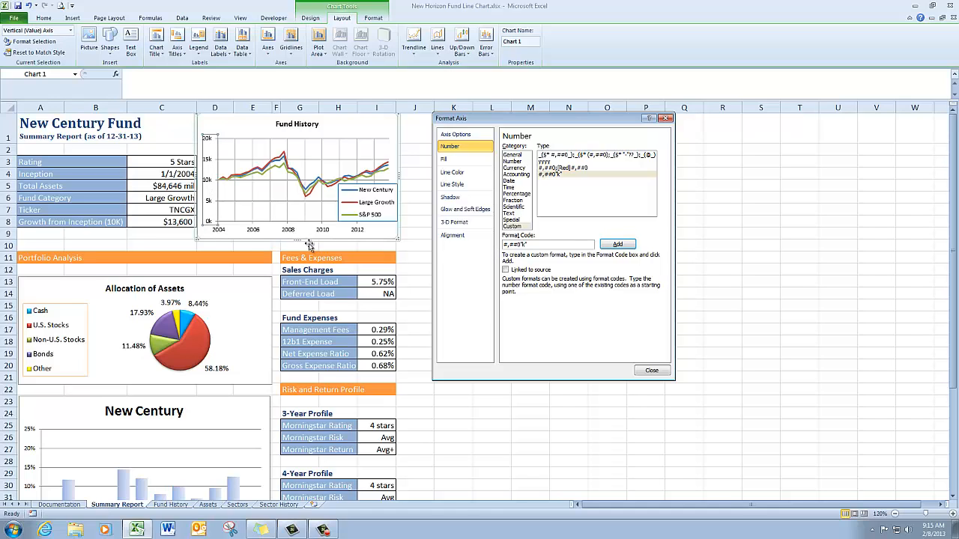
click(650, 372)
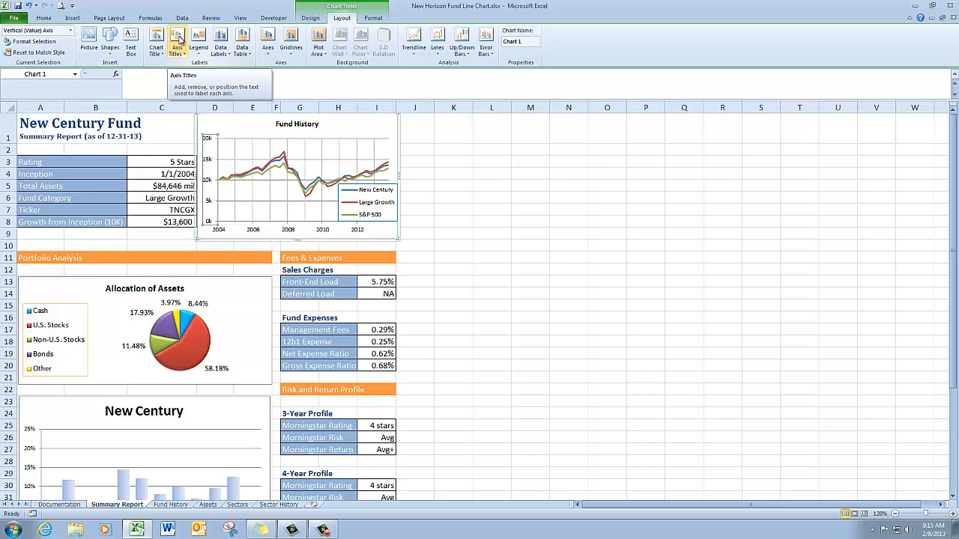
- Add a rotated primary vertical axis title reading "Return on $10K Investment" to the Fund History chart
click(178, 41)
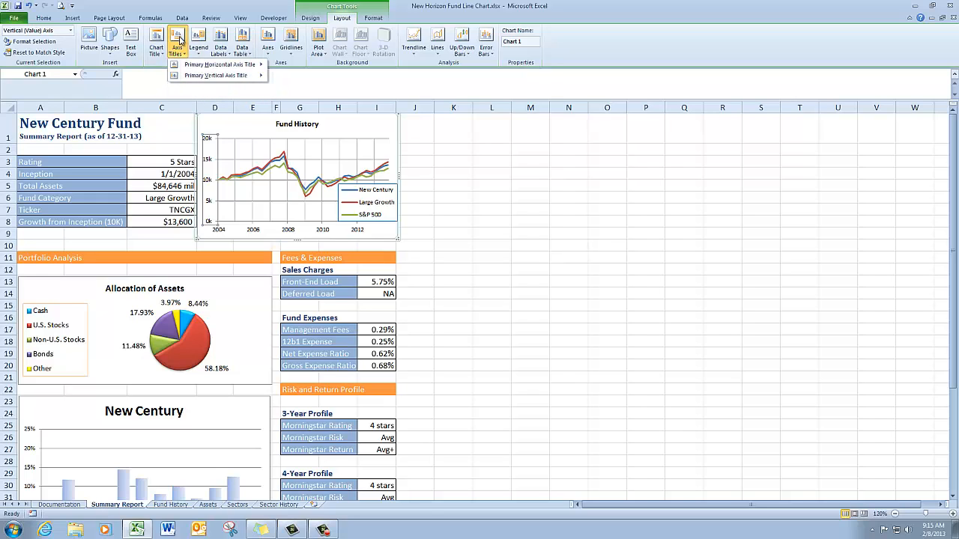
mouse_move(222, 78)
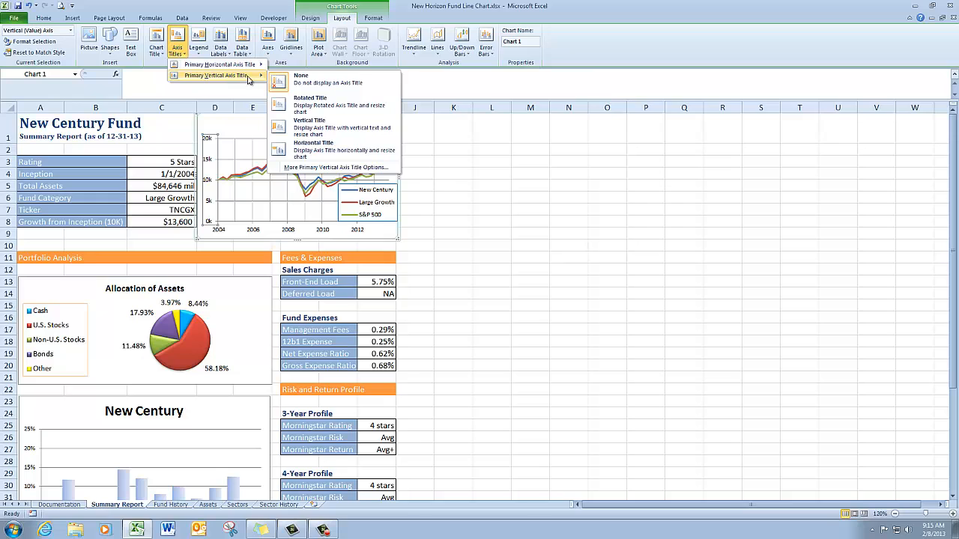
click(320, 111)
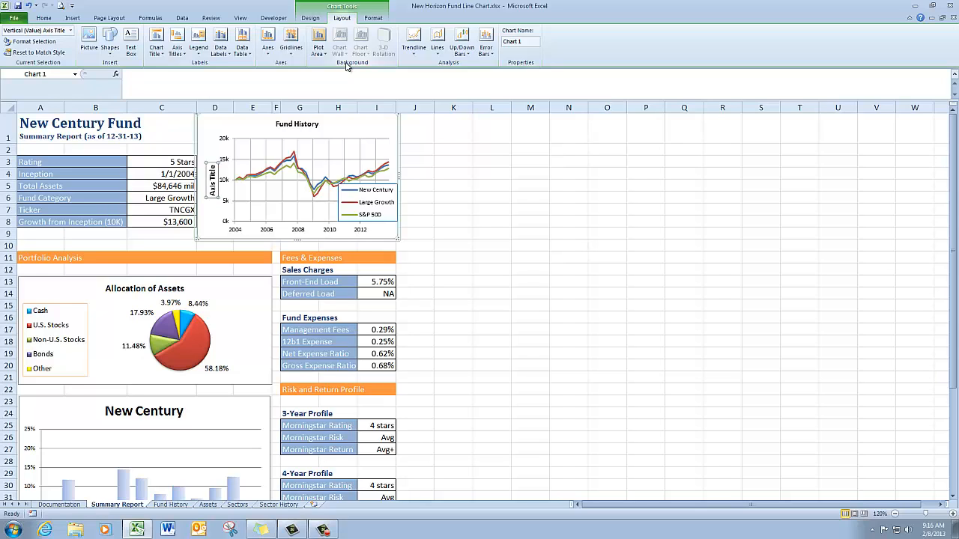
text(Re)
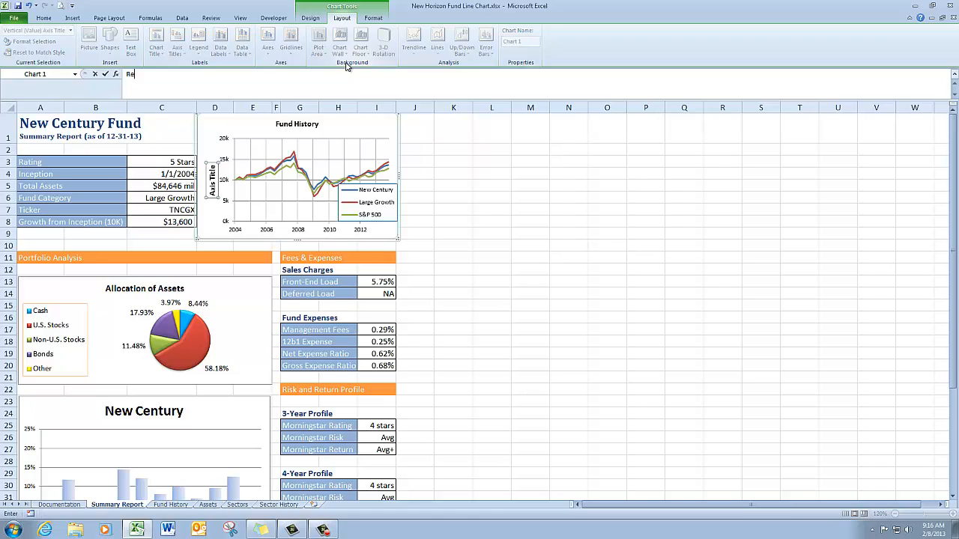
text(turn o)
text(n $10K Investment)
key(Return)
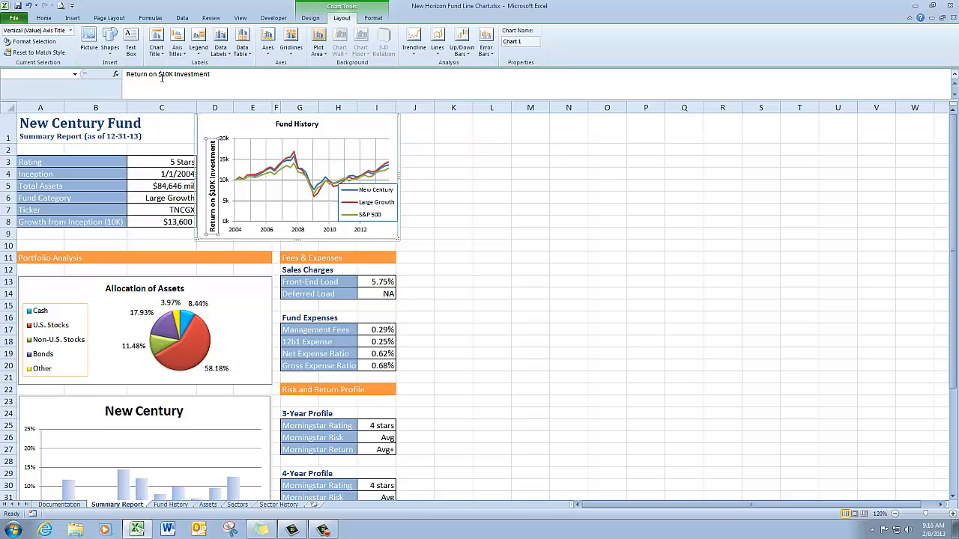
- Reduce the vertical axis title's font size to 8 and deselect the chart
click(46, 18)
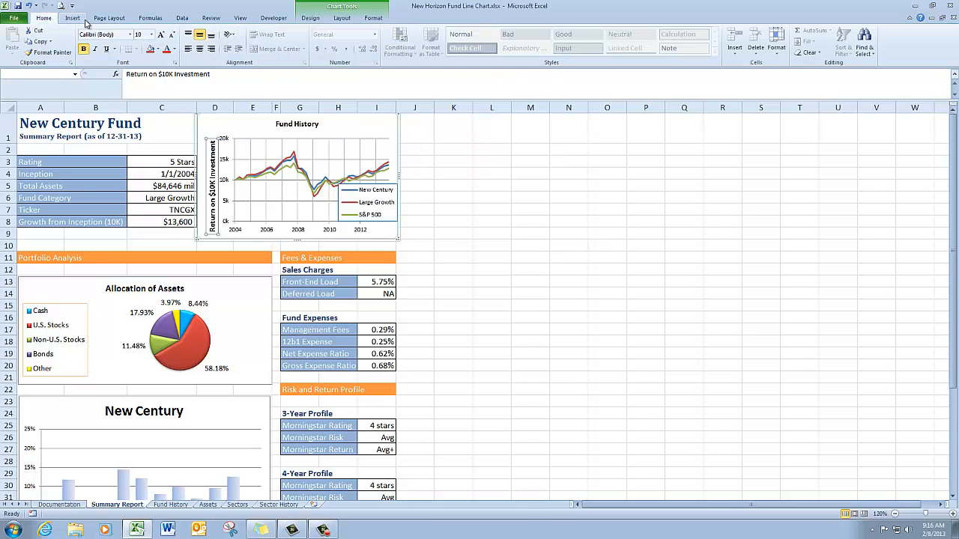
click(152, 35)
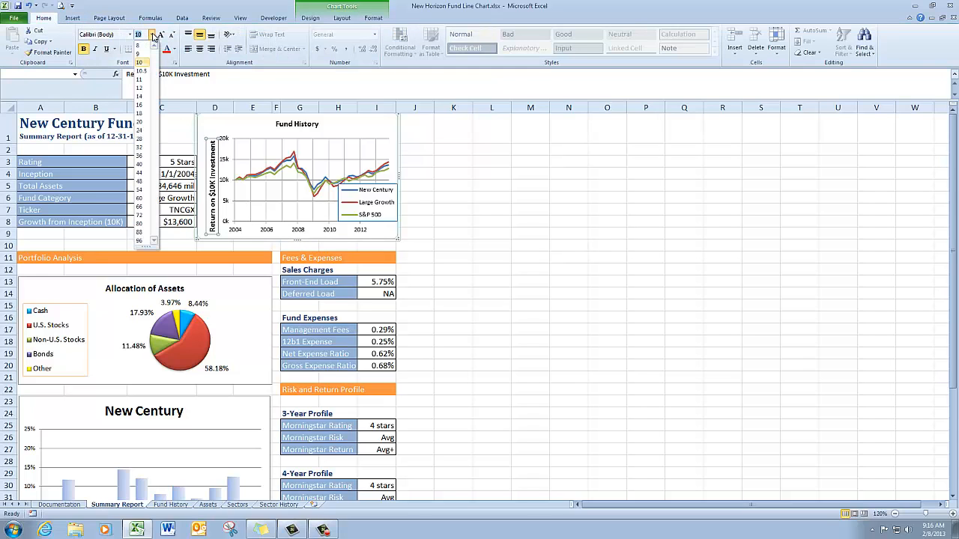
click(143, 46)
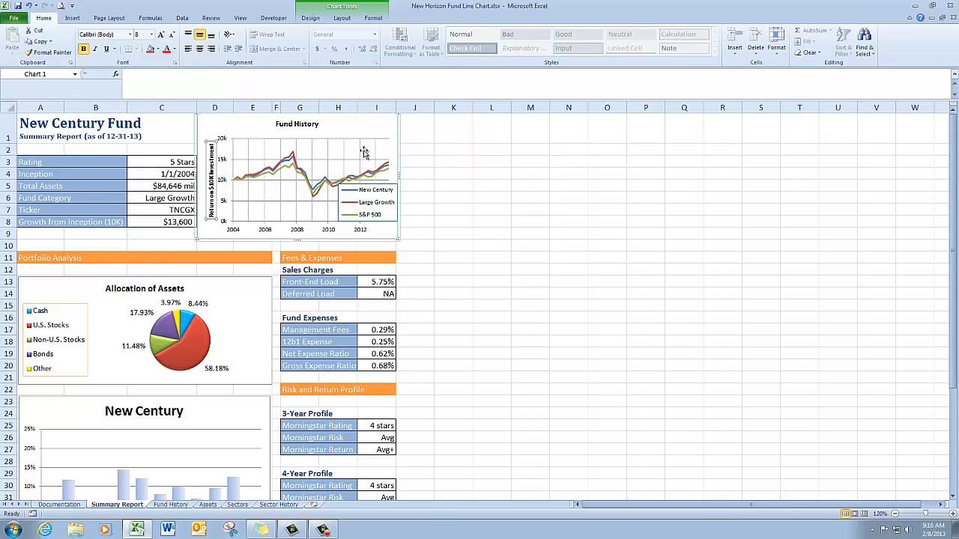
click(420, 131)
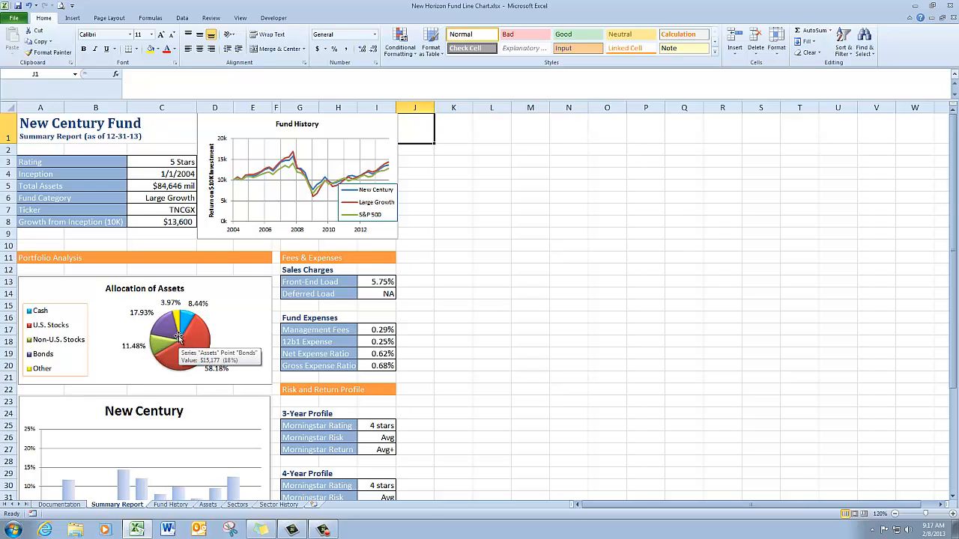
- On the Assets sheet, rename the "Other" investment category in cell A8 as "Other Assets"
mouse_move(176, 317)
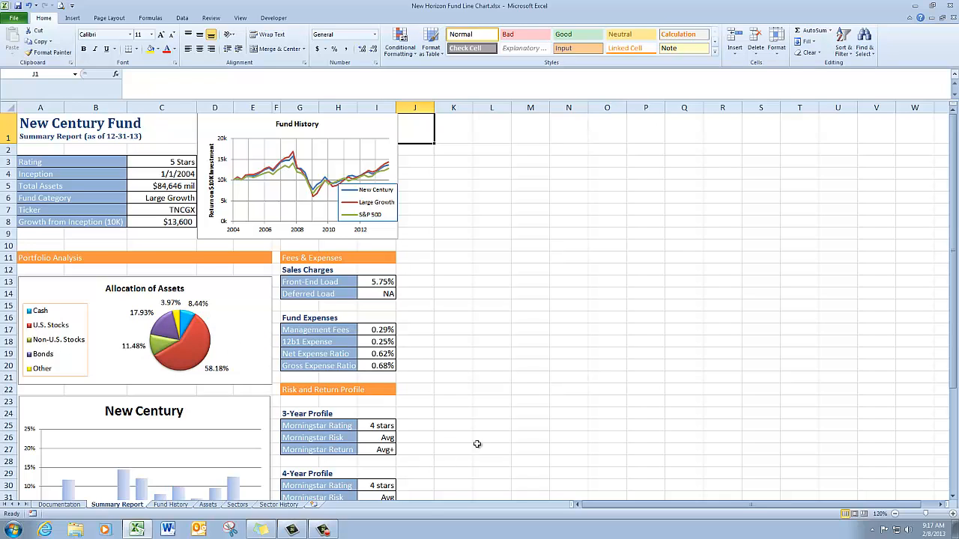
click(208, 505)
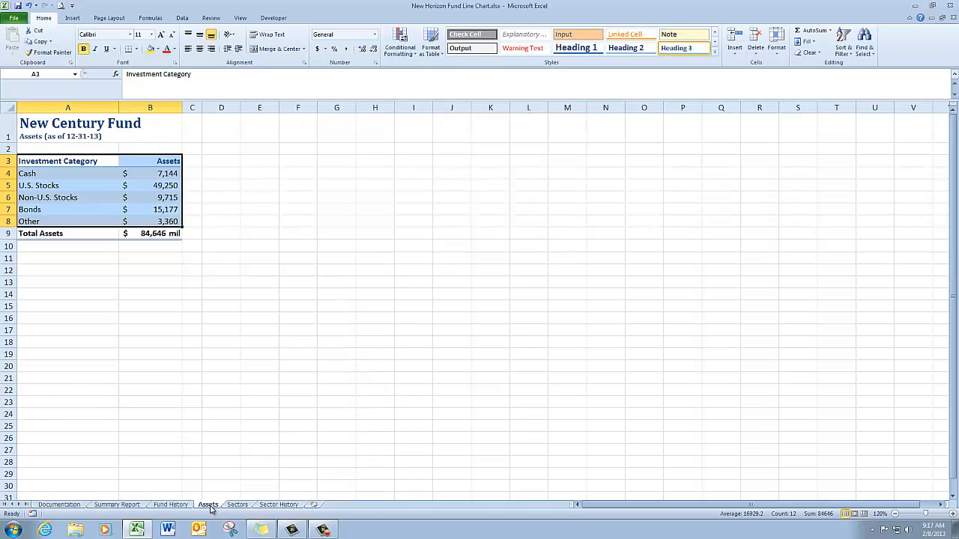
click(68, 223)
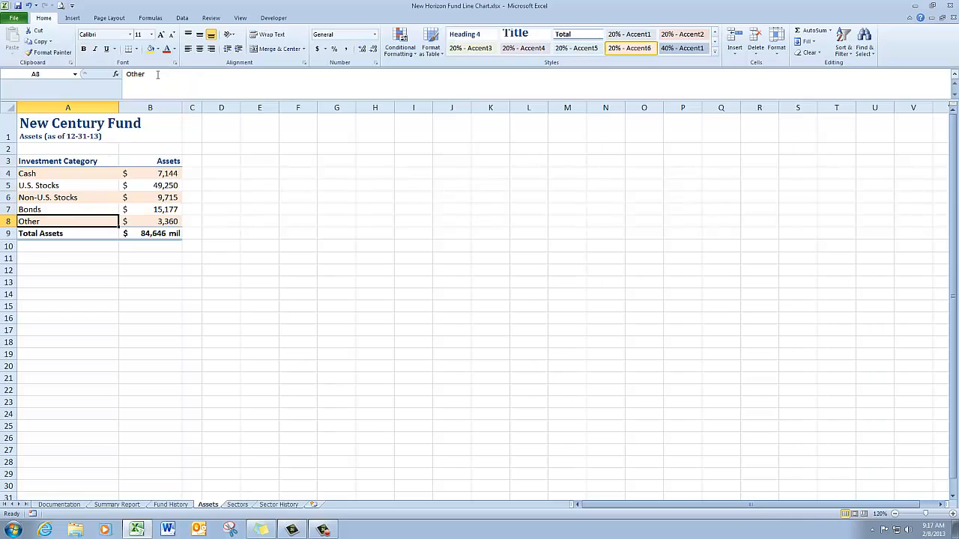
click(249, 76)
text(A)
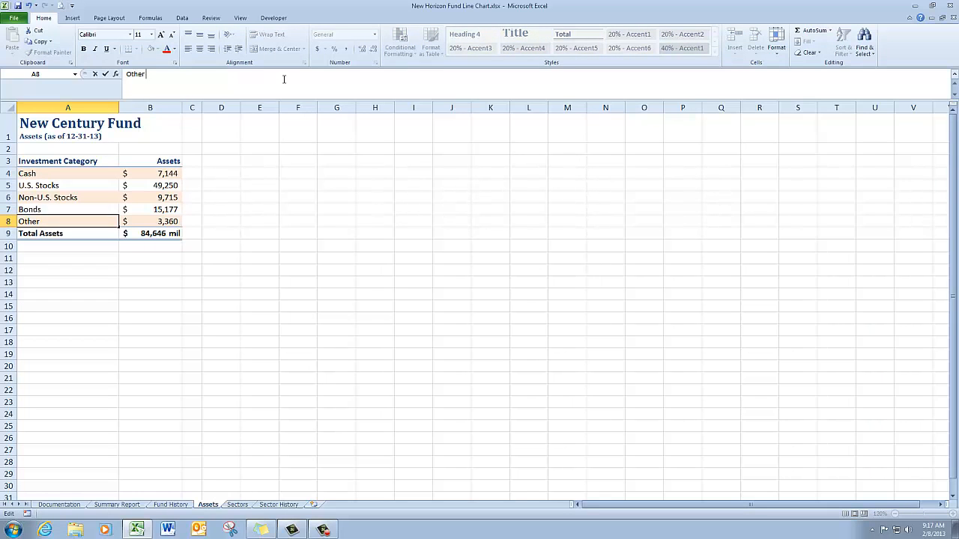
text(ssets)
key(Tab)
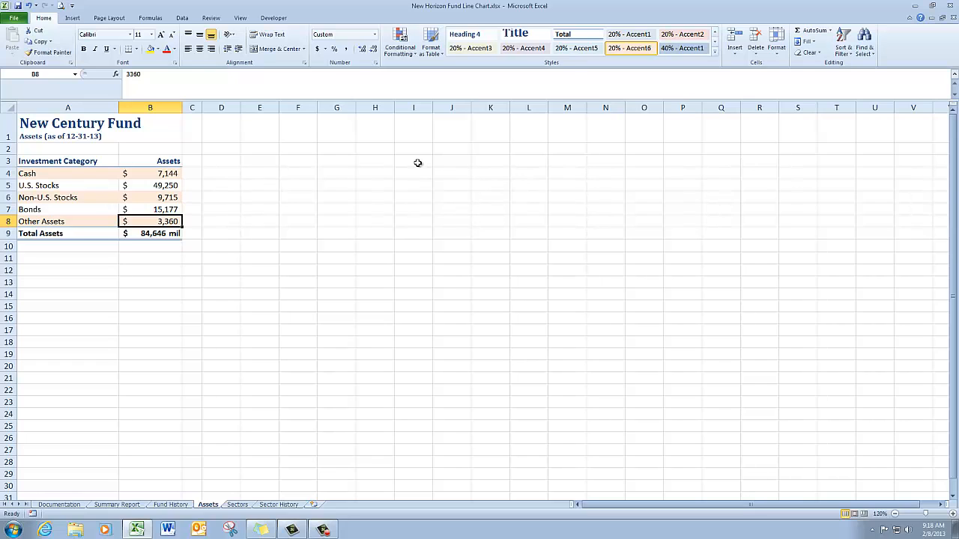
- Set the Other Assets amount in B8 to 8360 and return to the Summary Report sheet to check the Allocation of Assets pie chart
text(8360)
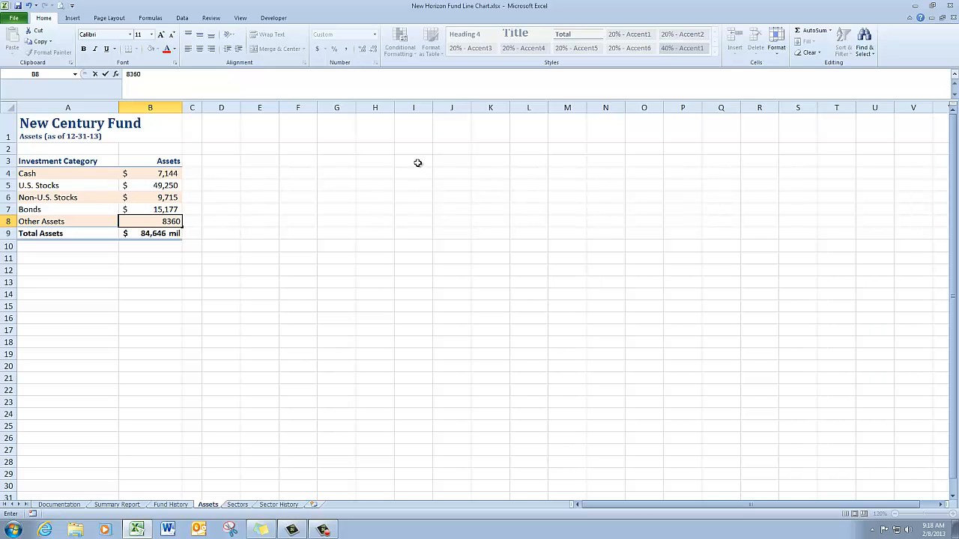
key(Return)
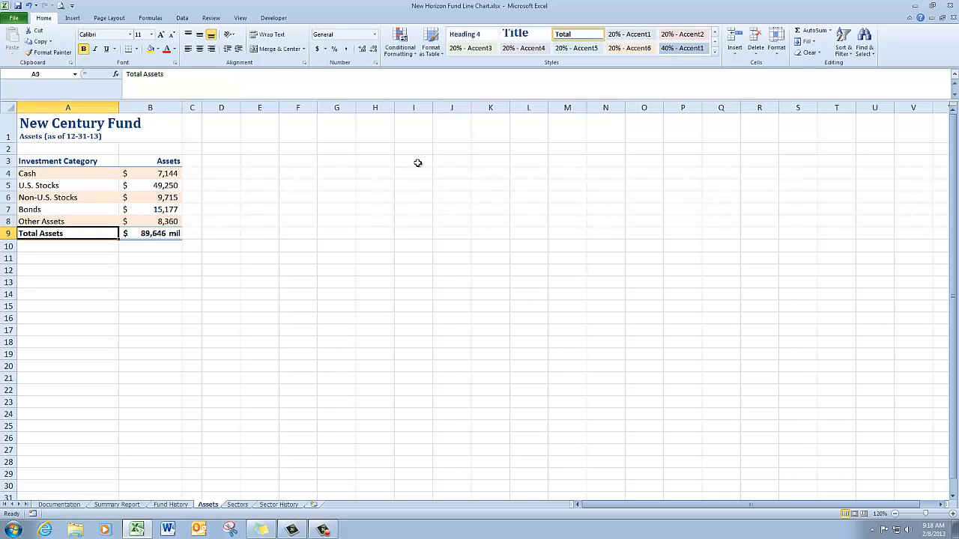
click(139, 508)
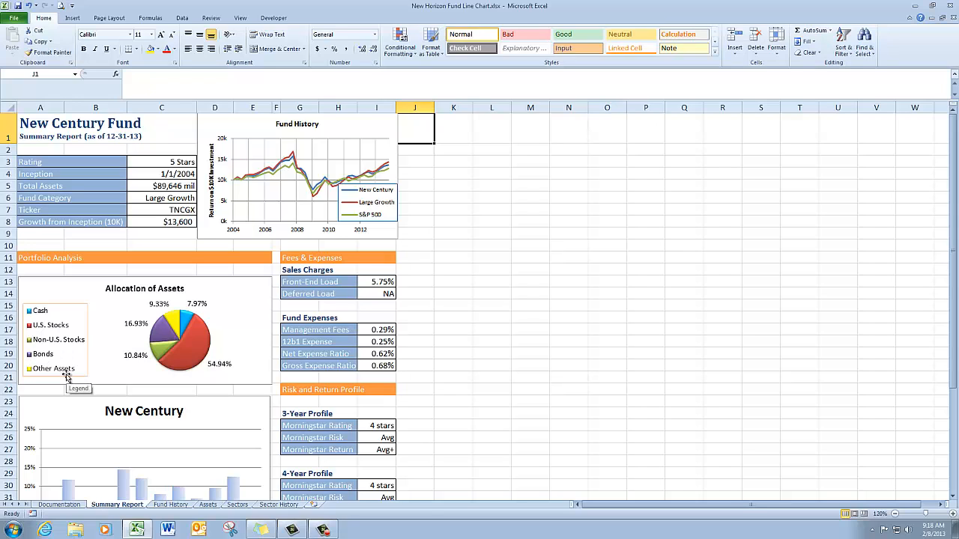
mouse_move(179, 341)
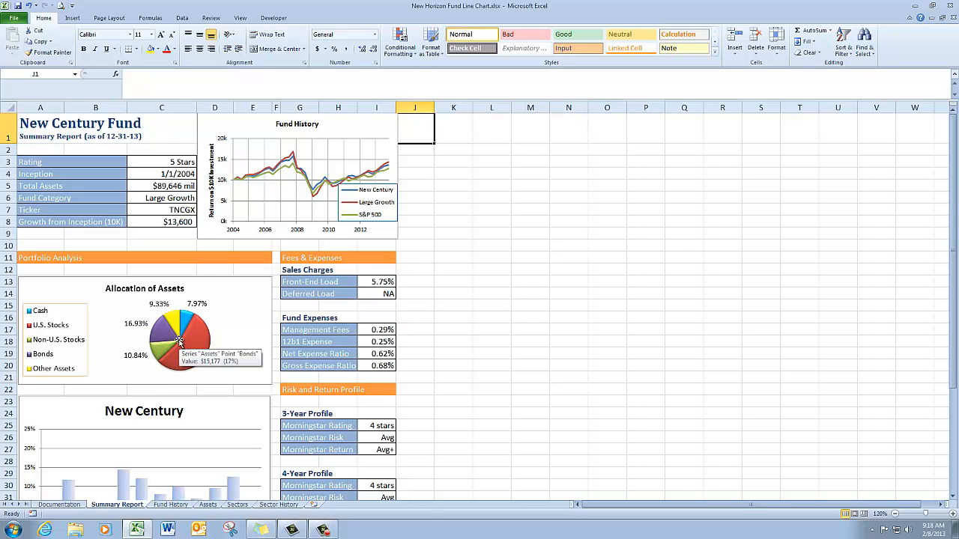